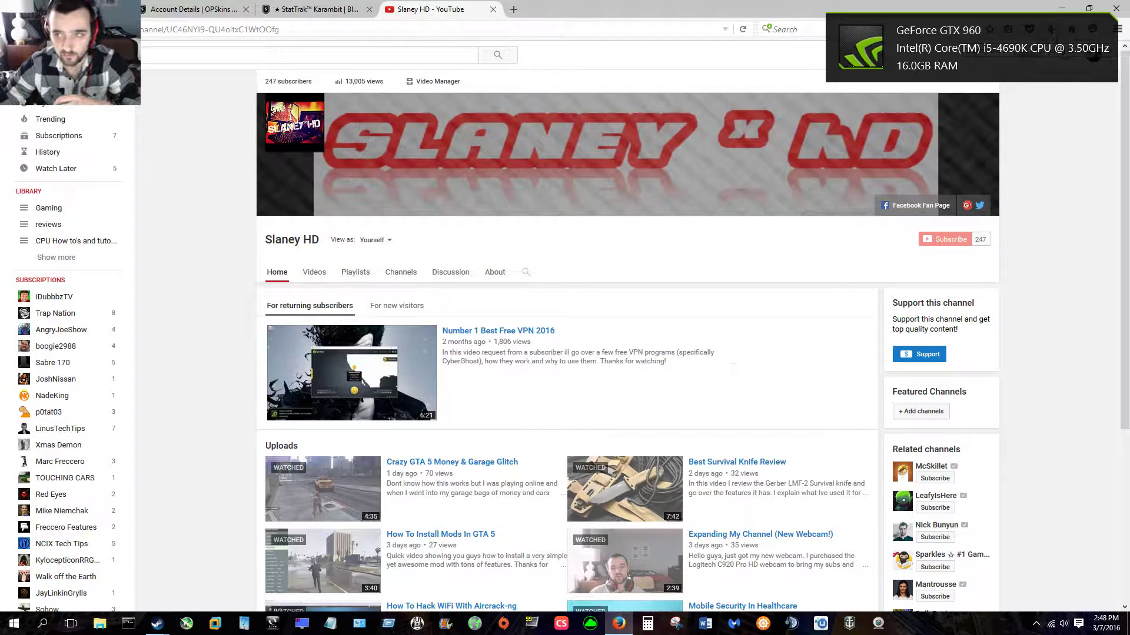
Step: Switch from the browser to Steam and open the launch options in the properties of Counter-Strike: Global Offensive
click(1069, 7)
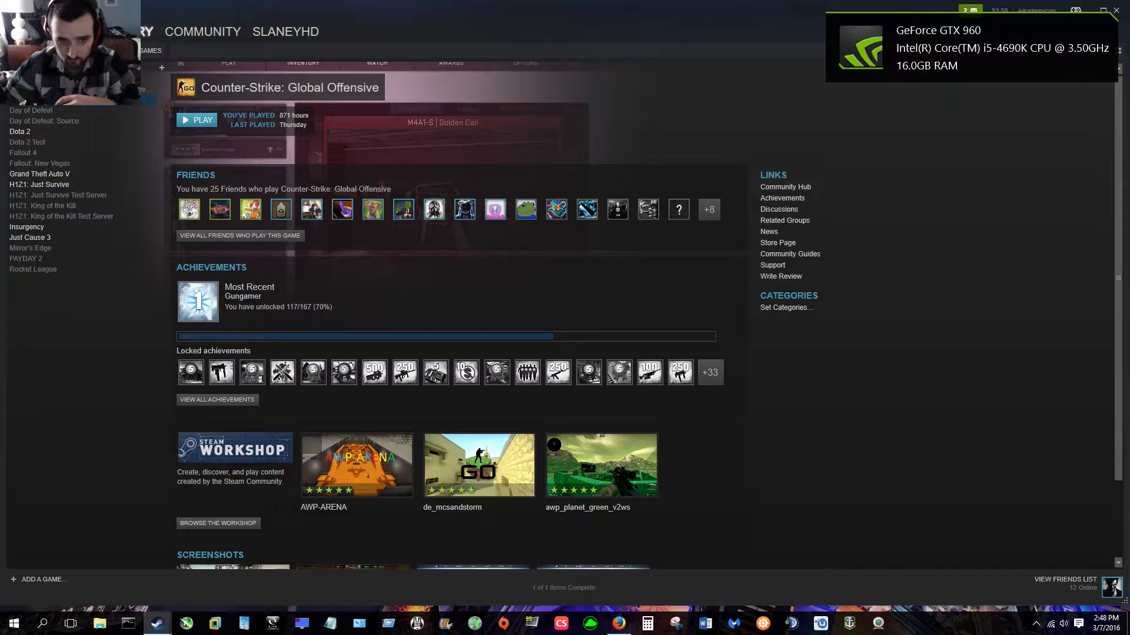
right_click(106, 106)
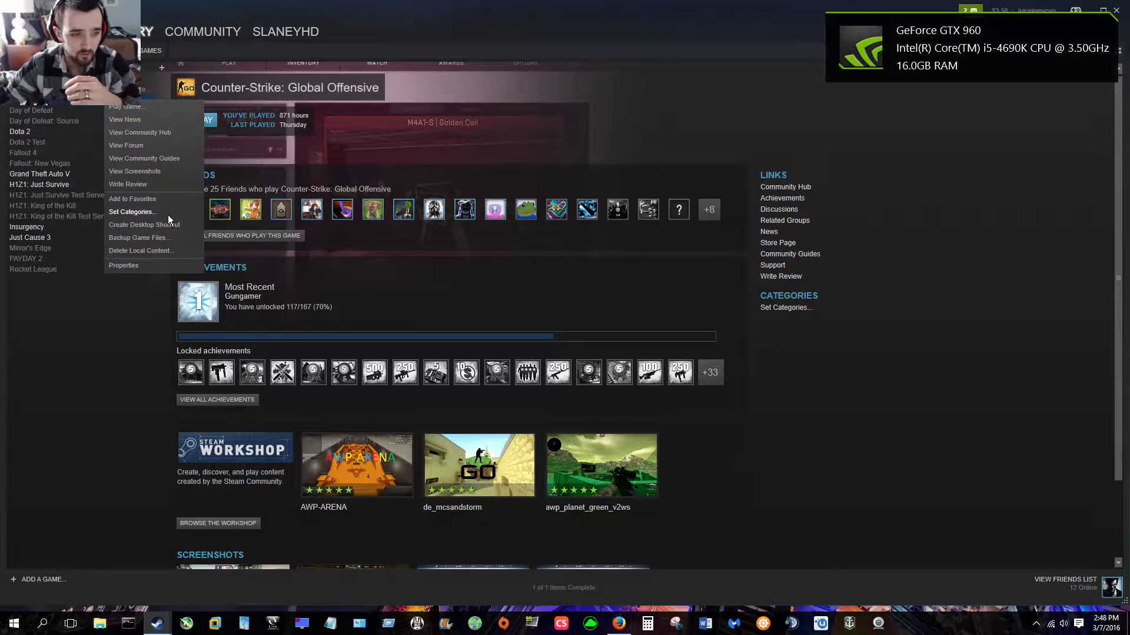
click(140, 266)
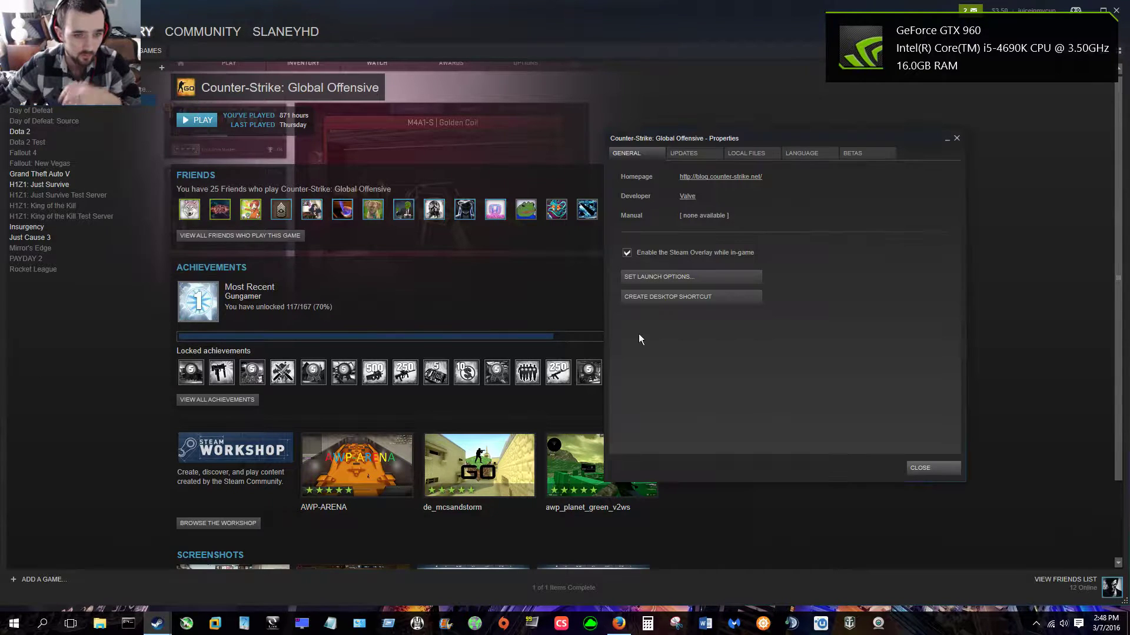
click(679, 277)
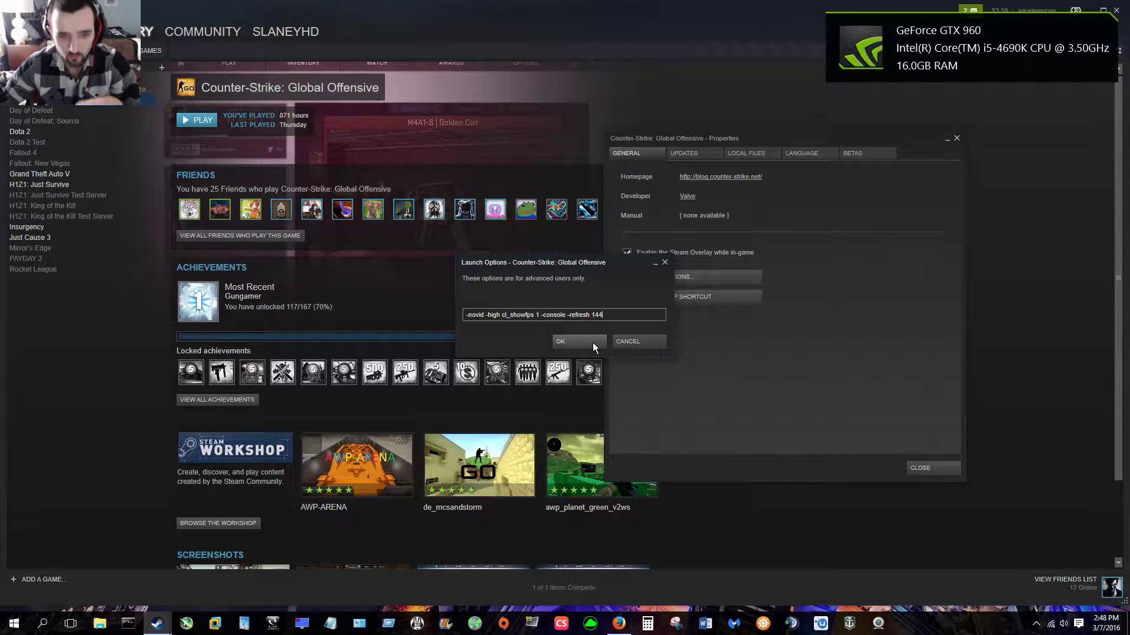
Step: Review the entered launch options, highlighting the whole line, the -console option and the -refresh option
click(621, 310)
drag(605, 314, 469, 315)
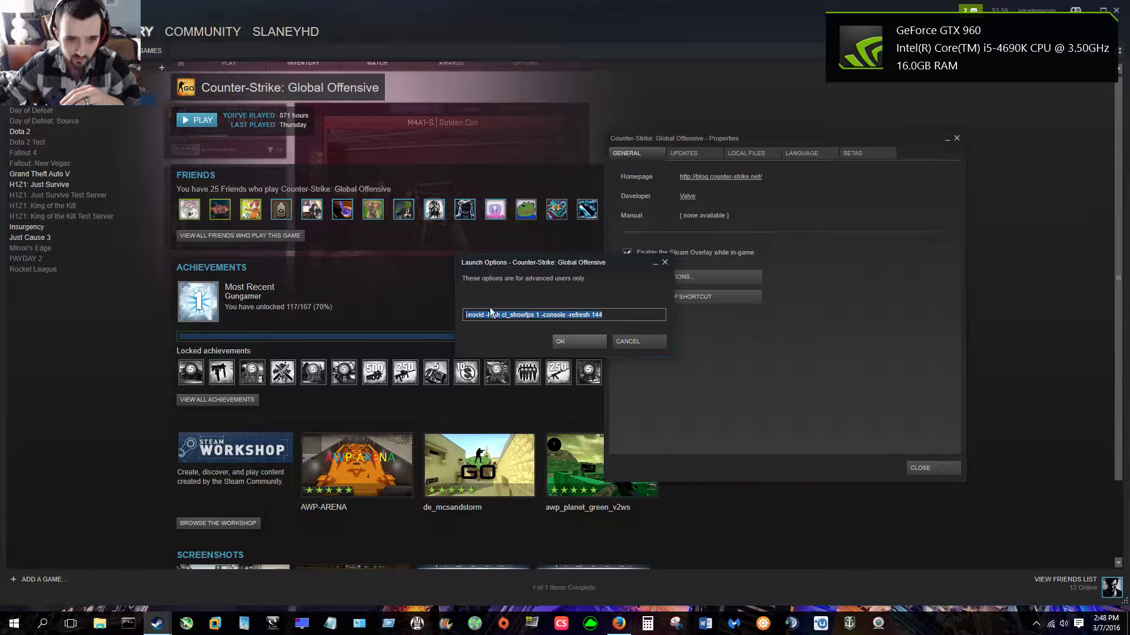
click(626, 321)
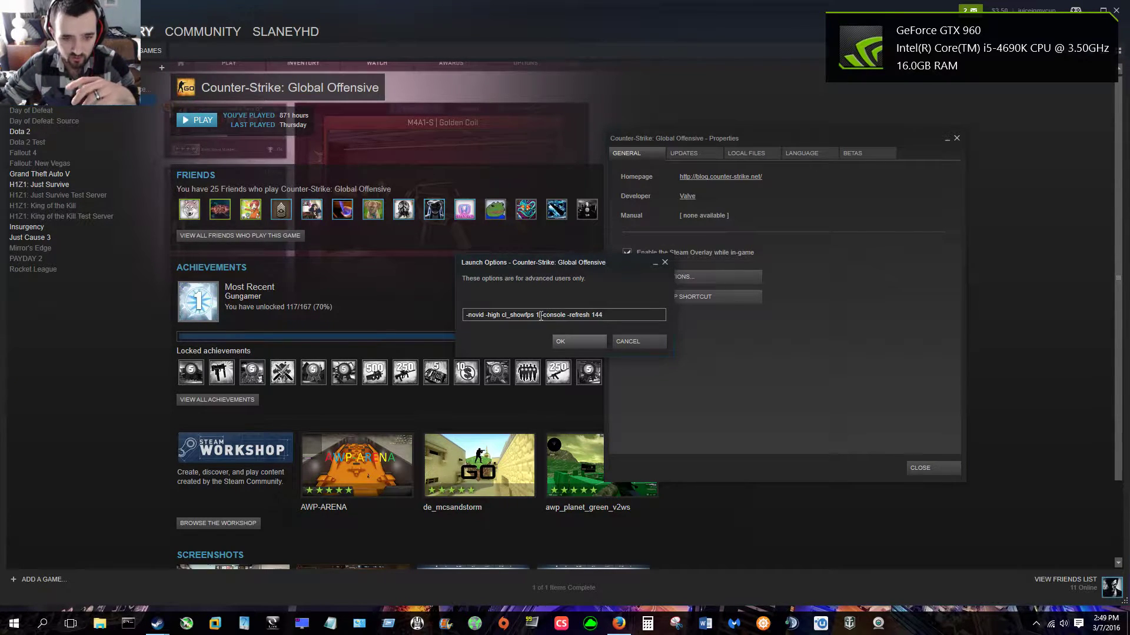
drag(540, 316, 581, 315)
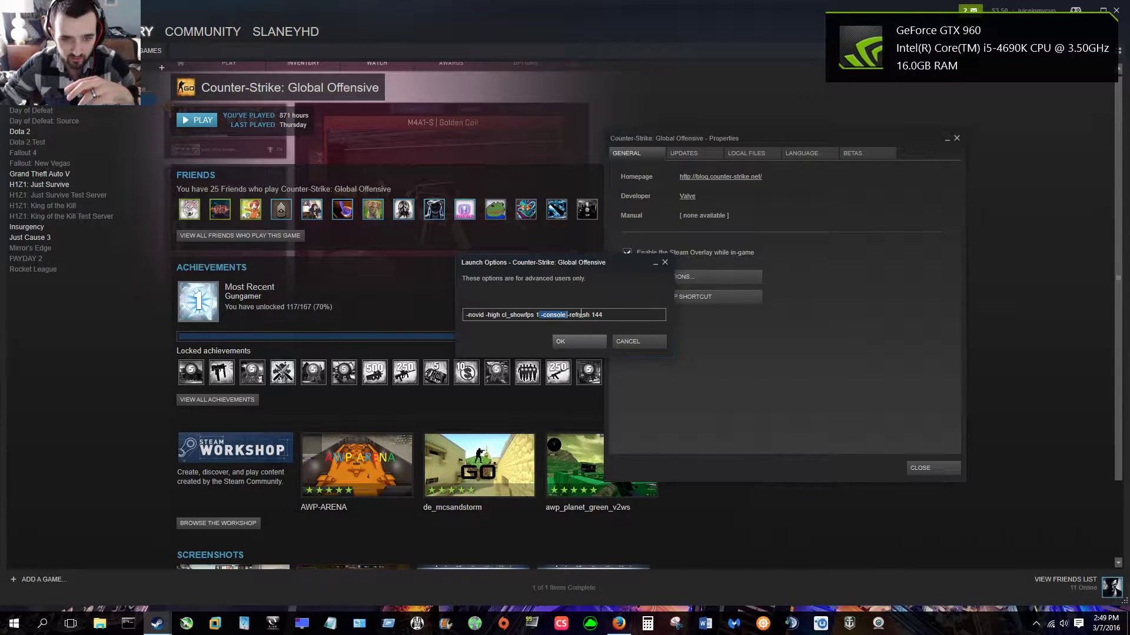
click(627, 316)
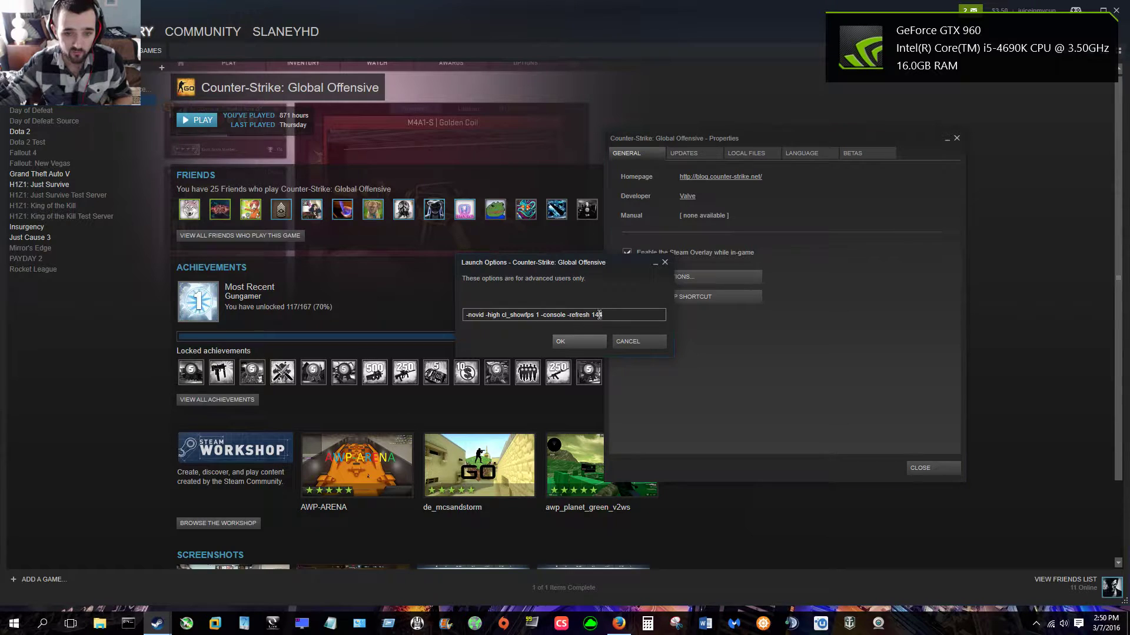
drag(603, 316, 569, 316)
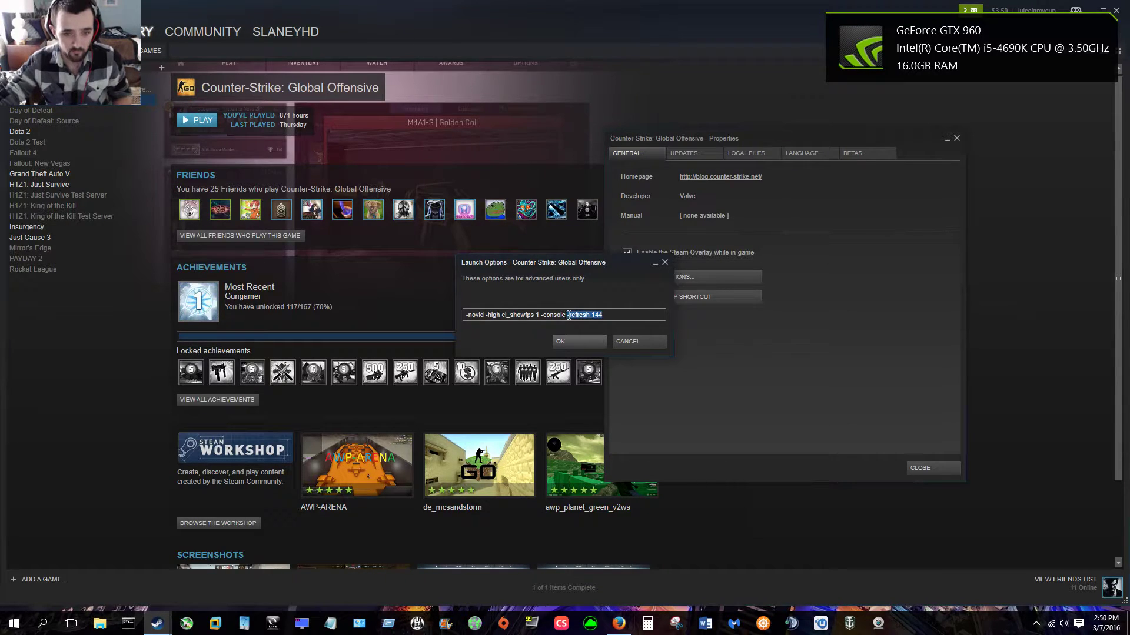
click(611, 318)
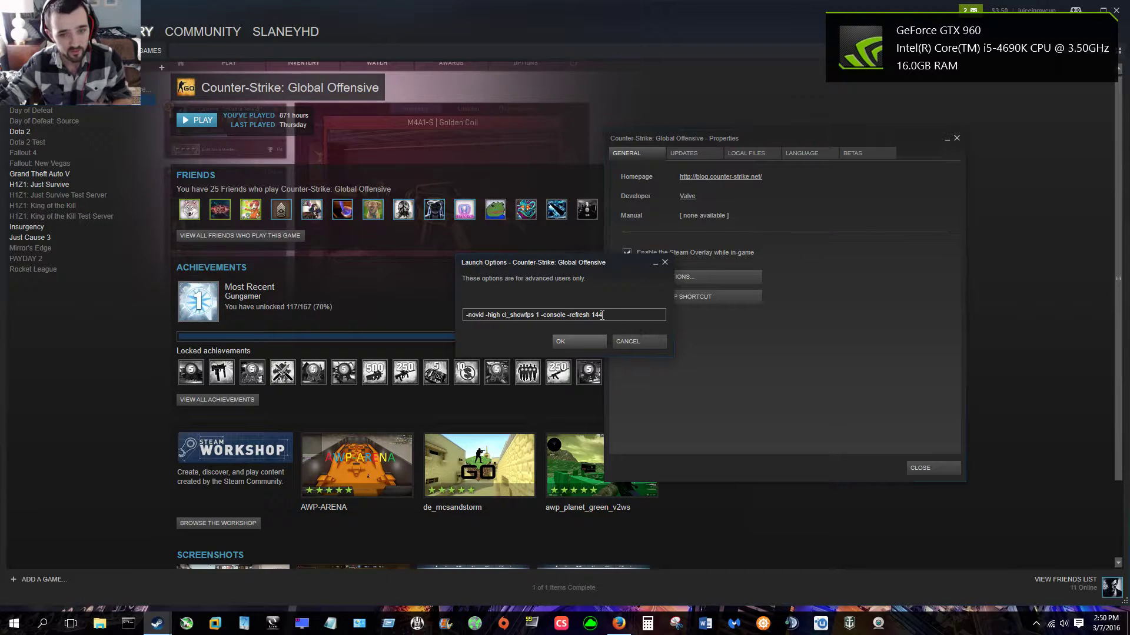
drag(566, 315, 606, 319)
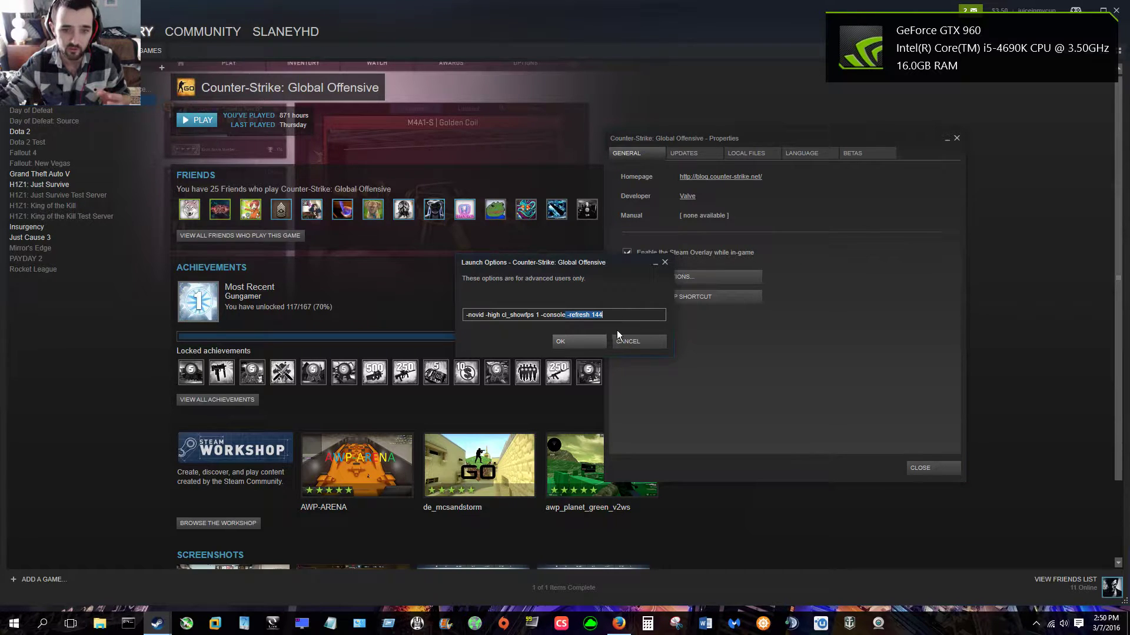
click(612, 316)
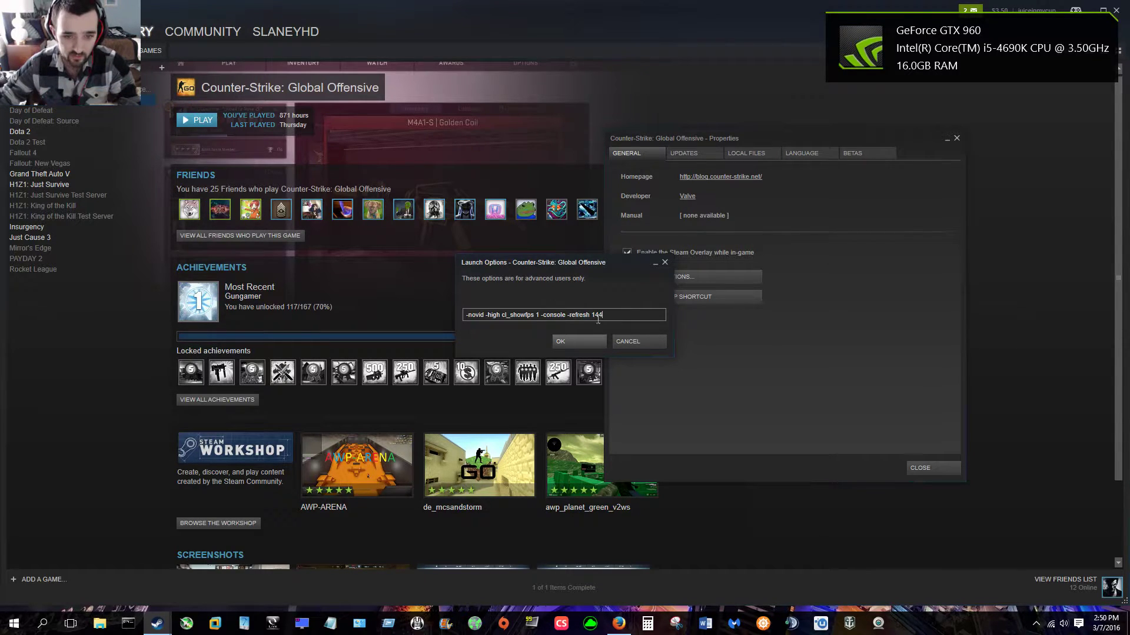
Step: Confirm the launch options, close the game's properties and launch Counter-Strike: Global Offensive
click(600, 341)
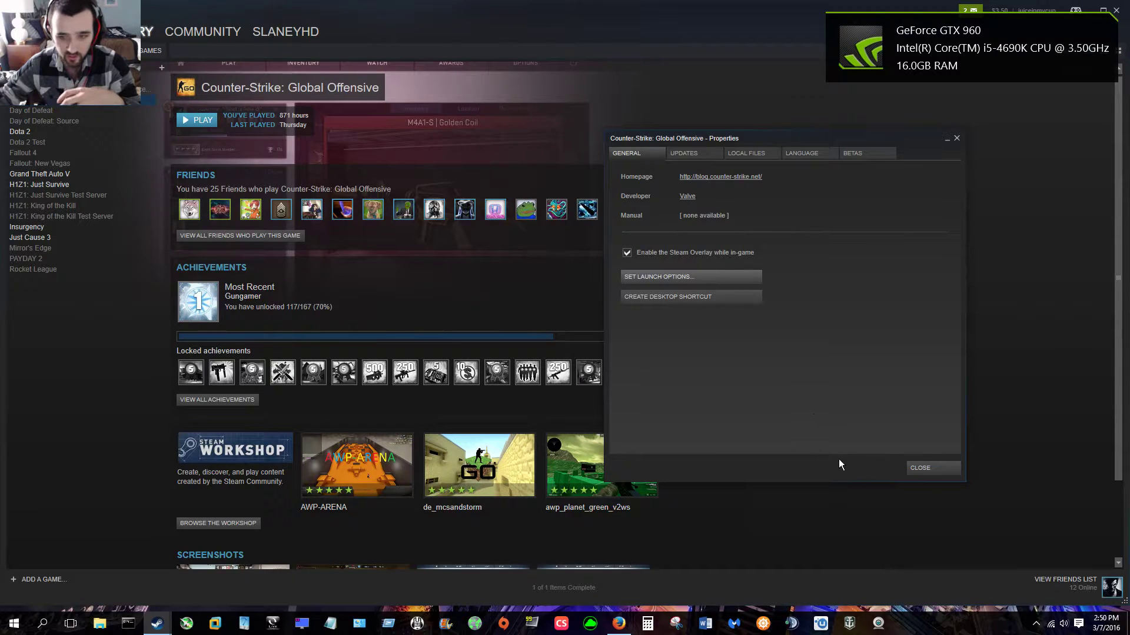
click(928, 468)
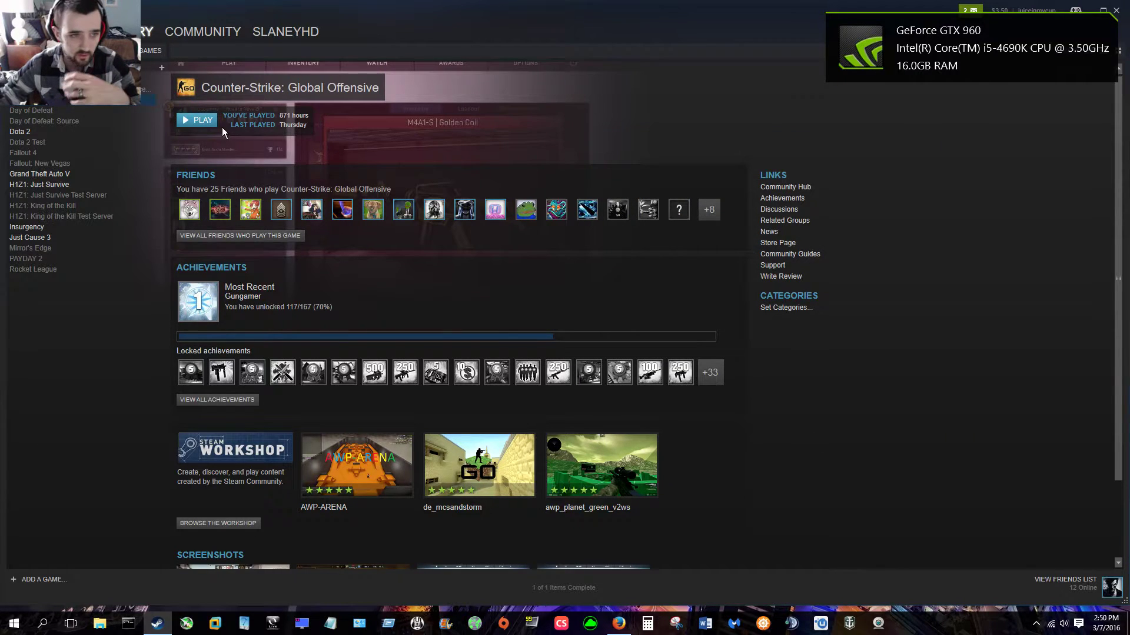
click(194, 122)
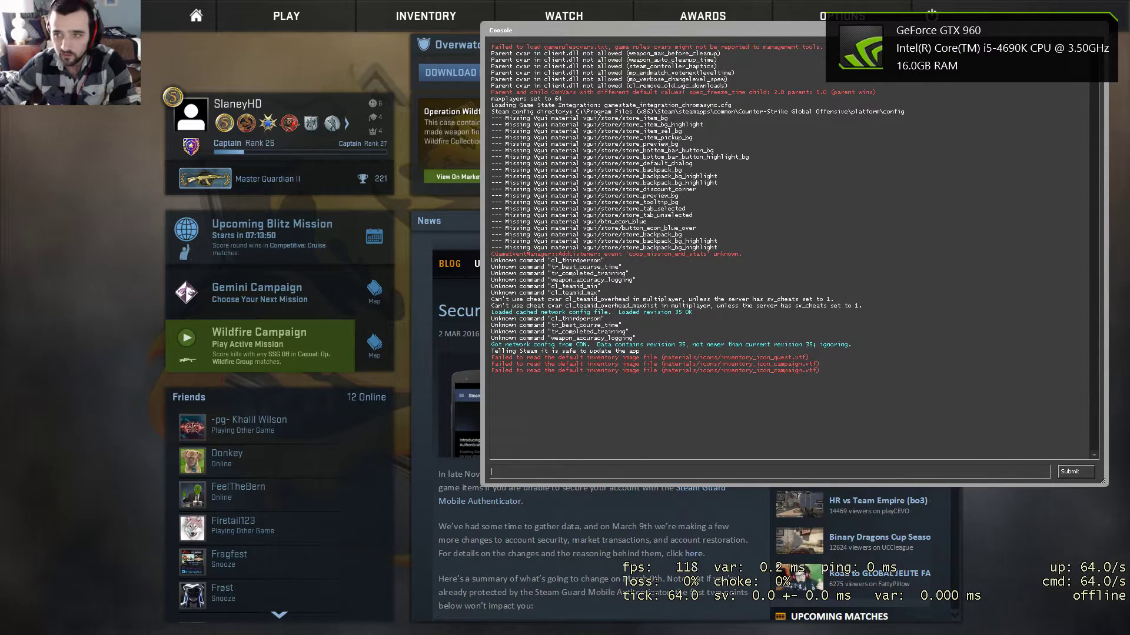
Step: Toggle the developer console and leave it closed over the game's main menu
key(grave)
key(grave)
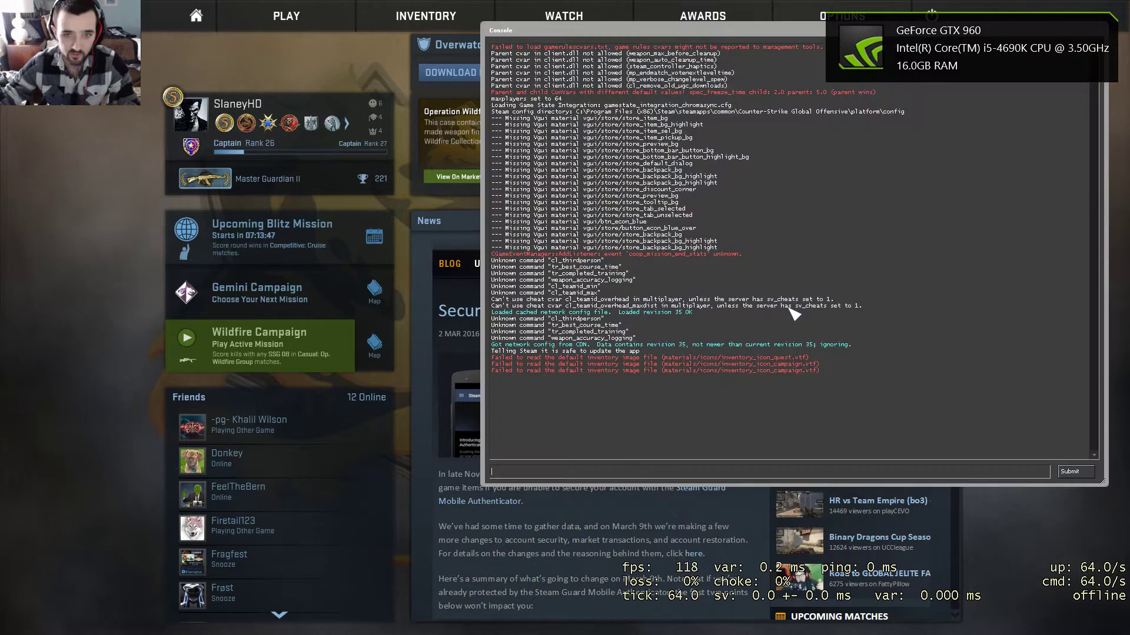
key(grave)
Step: Set the Master Volume to 0 in the game's audio settings and leave the settings
click(824, 17)
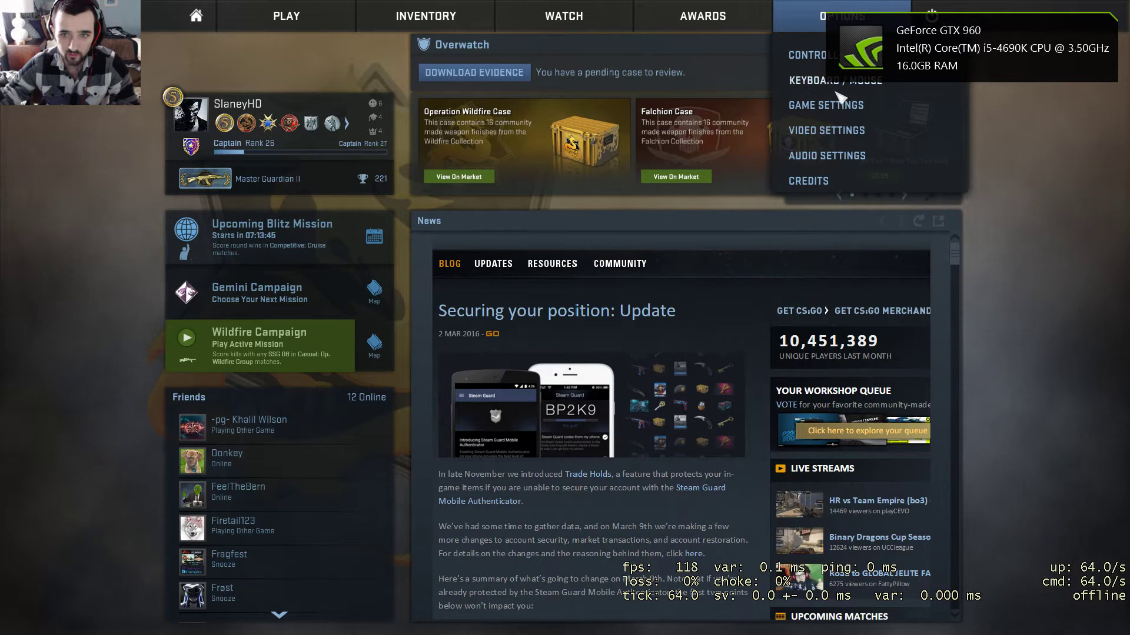
click(827, 155)
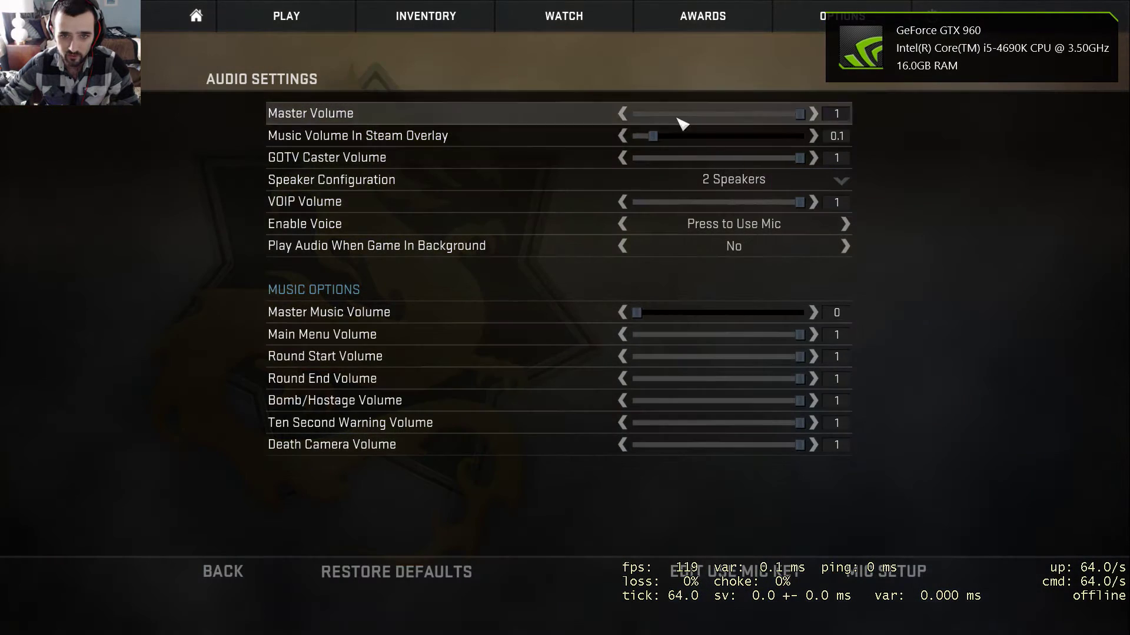
click(641, 116)
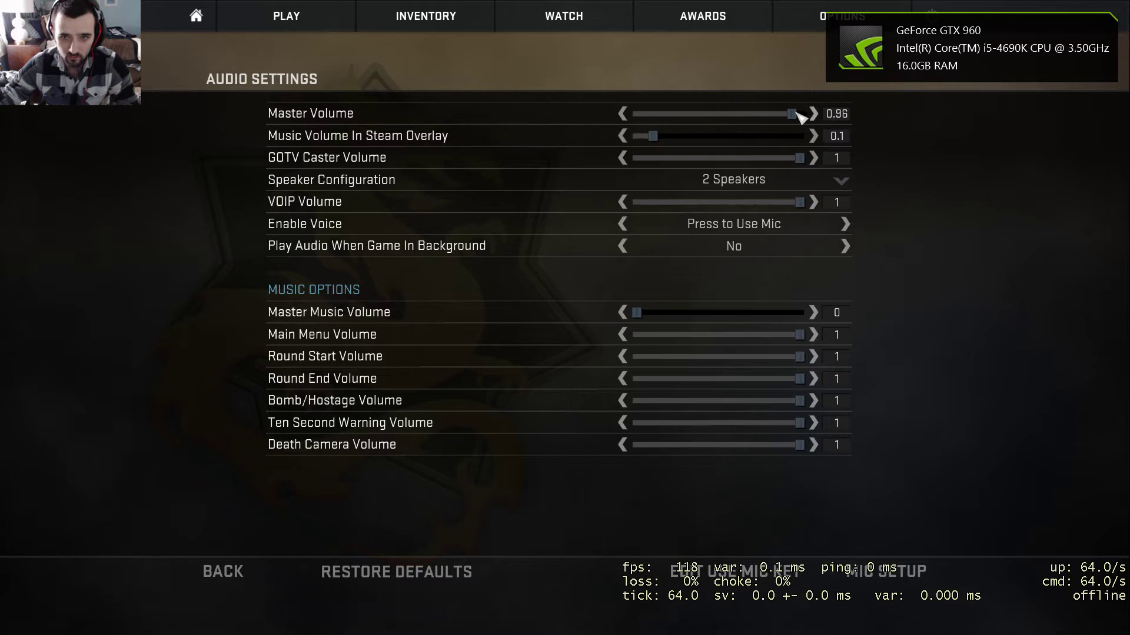
drag(799, 115, 615, 120)
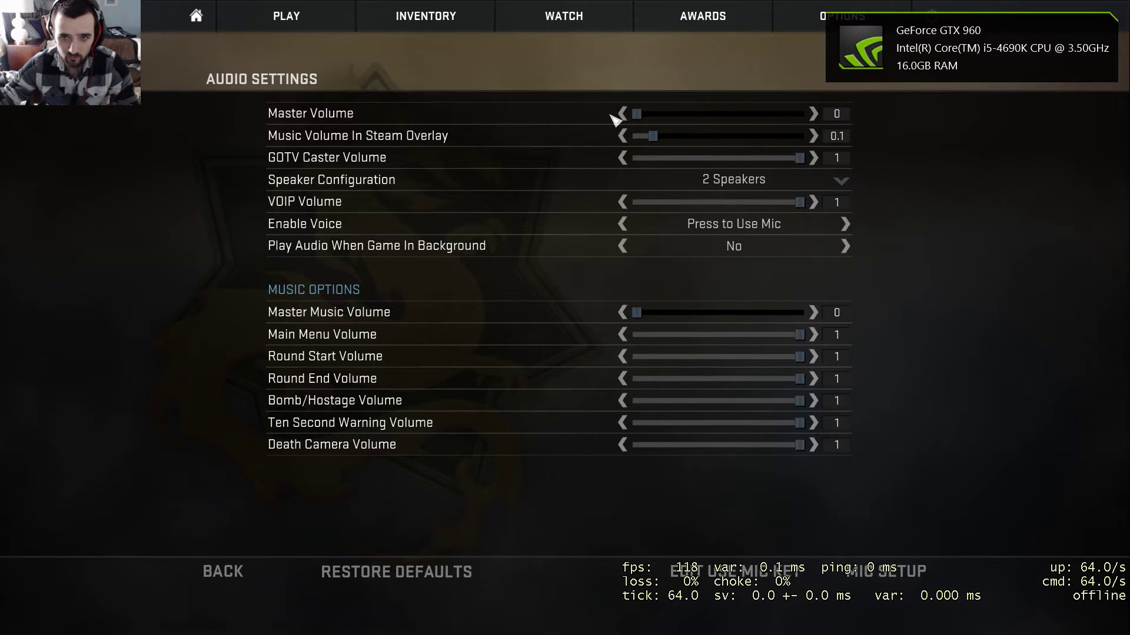
click(208, 580)
Step: Start searching for a Deathmatch game on the Active Duty Group maps
click(415, 16)
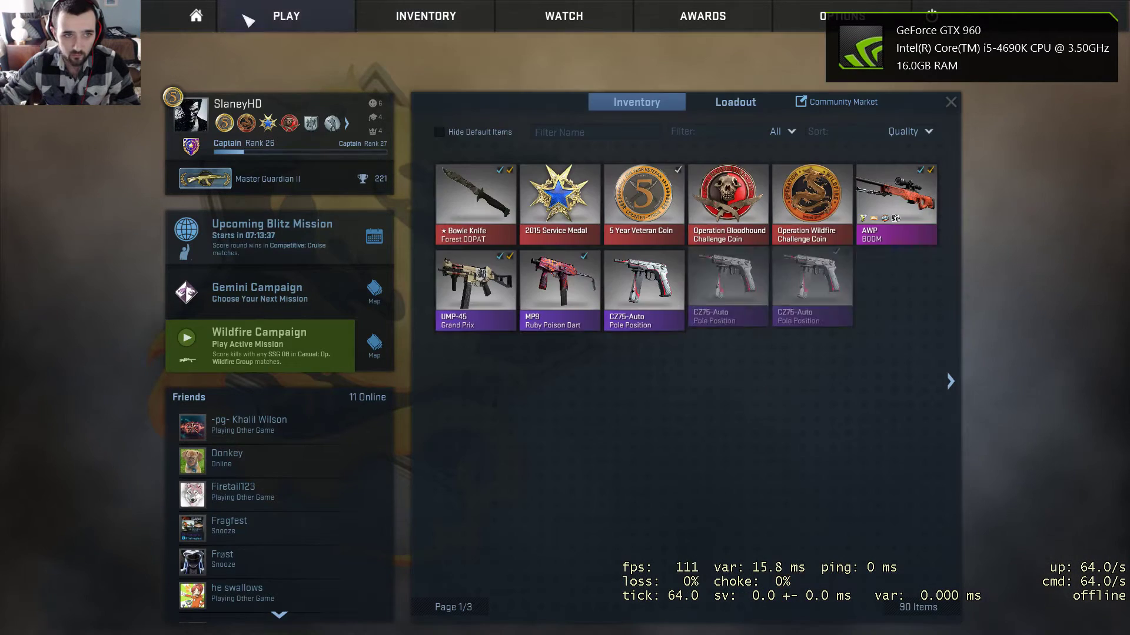
mouse_move(347, 22)
click(265, 55)
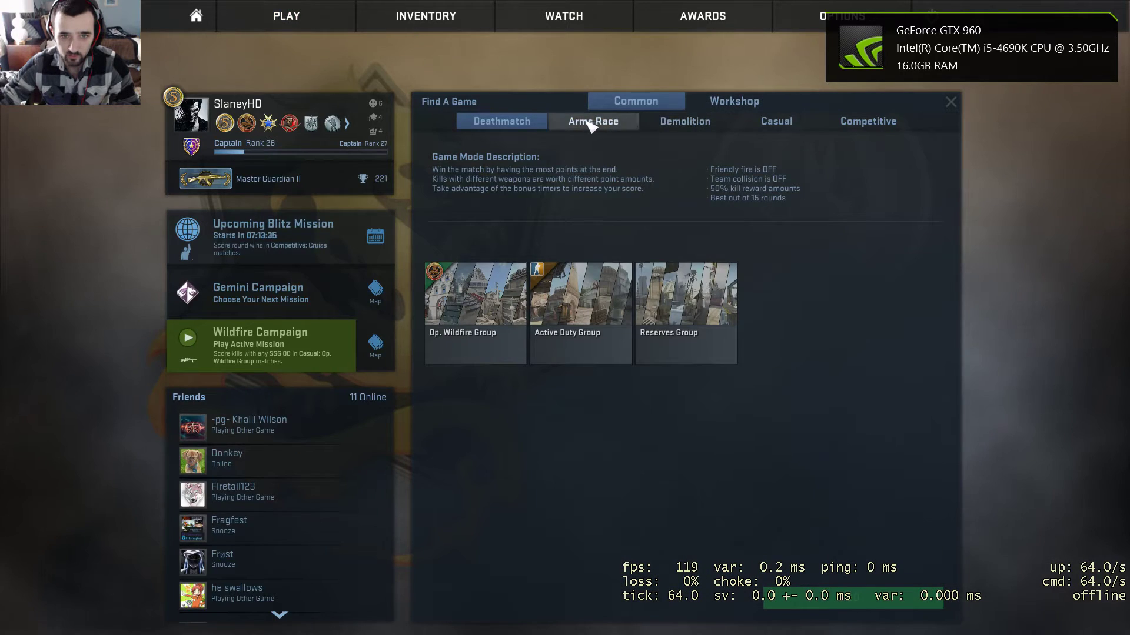
click(580, 321)
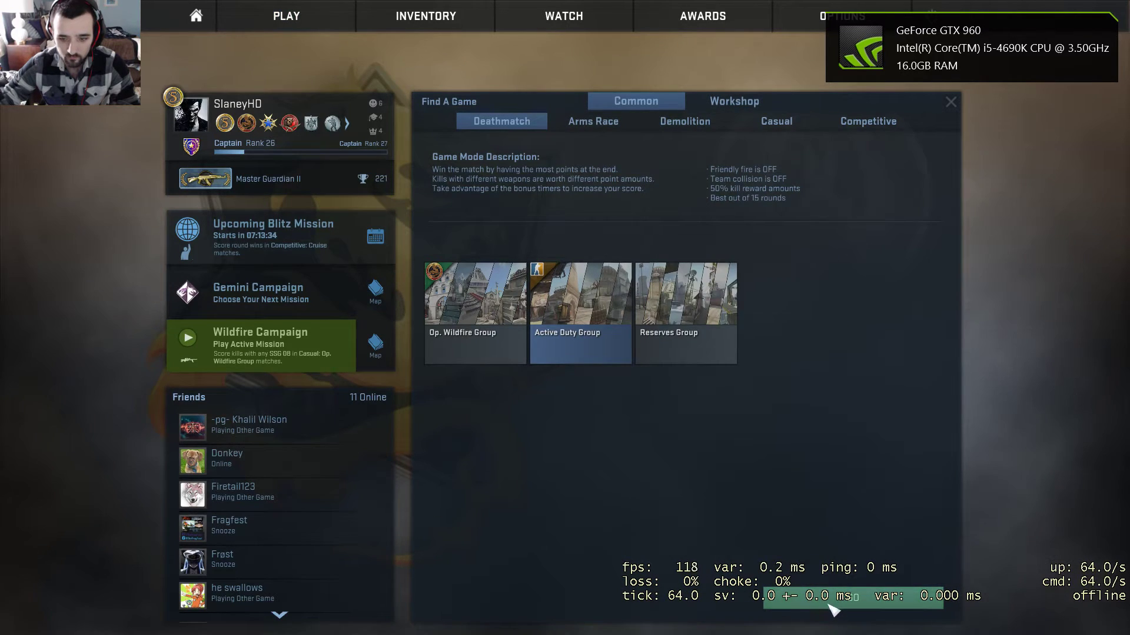
click(886, 621)
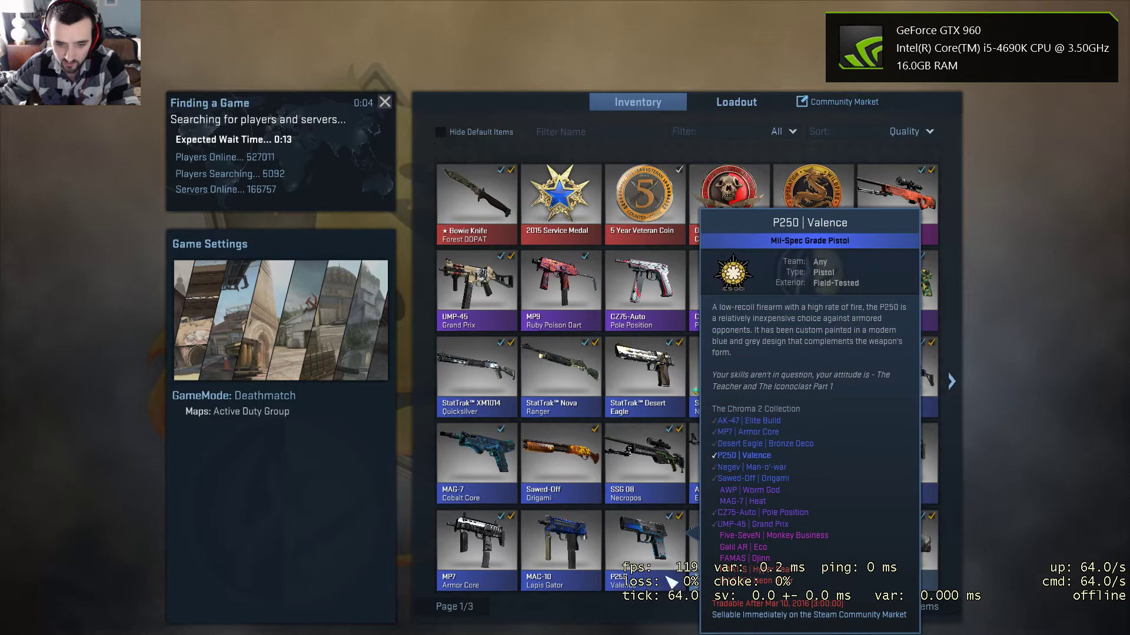
mouse_move(827, 596)
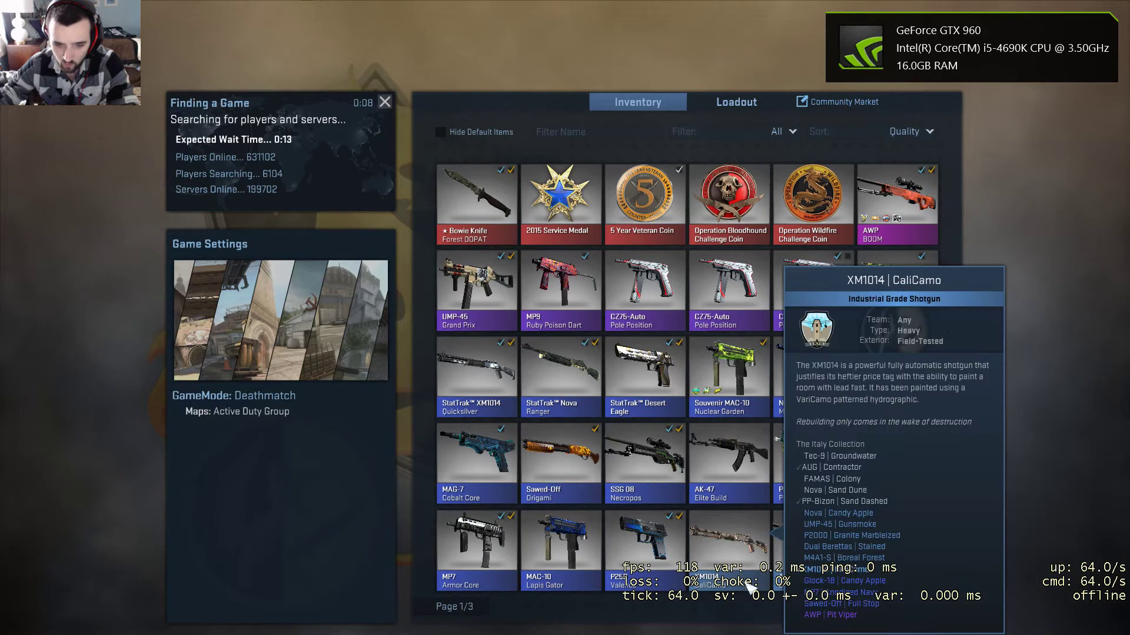
mouse_move(649, 585)
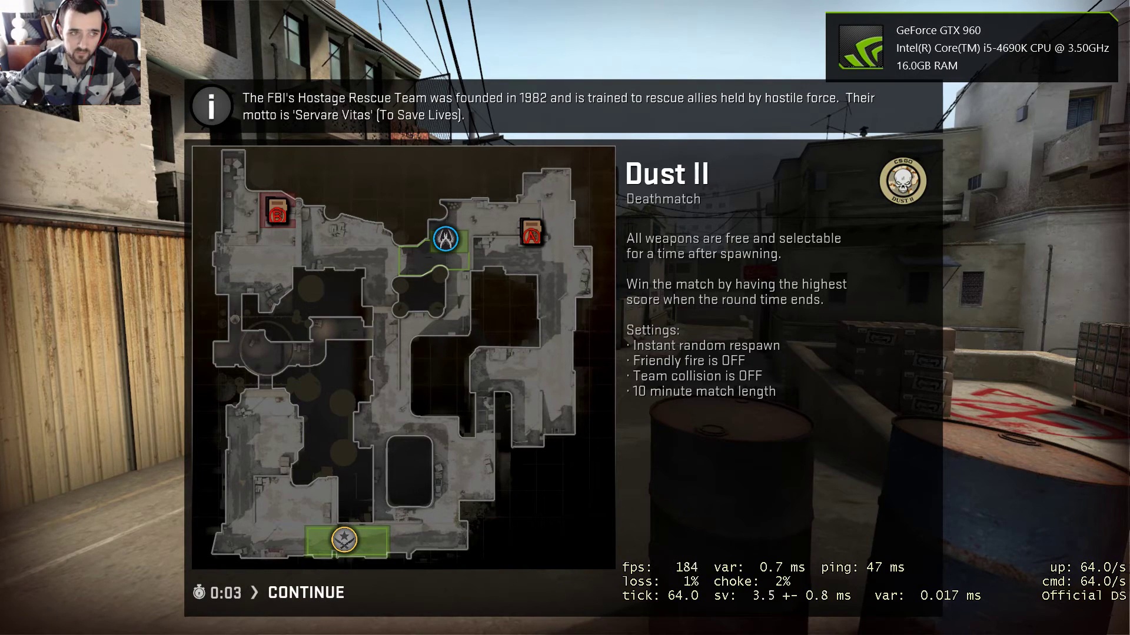
Step: Continue past the Dust II match introduction and the server's message of the day to enter the match
click(332, 606)
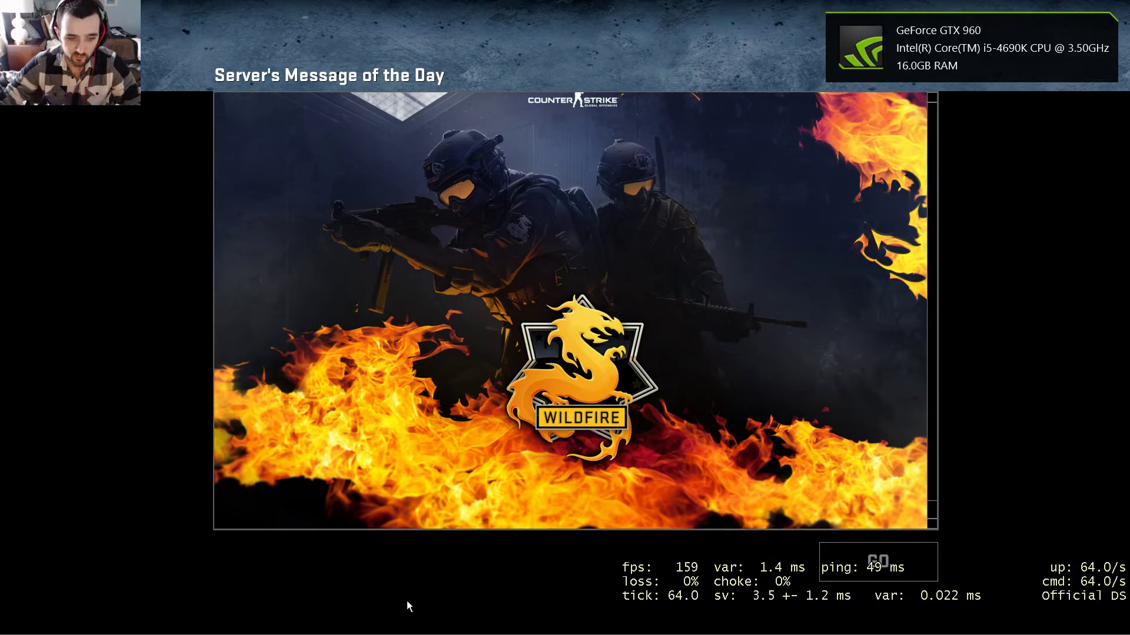
click(874, 563)
click(870, 567)
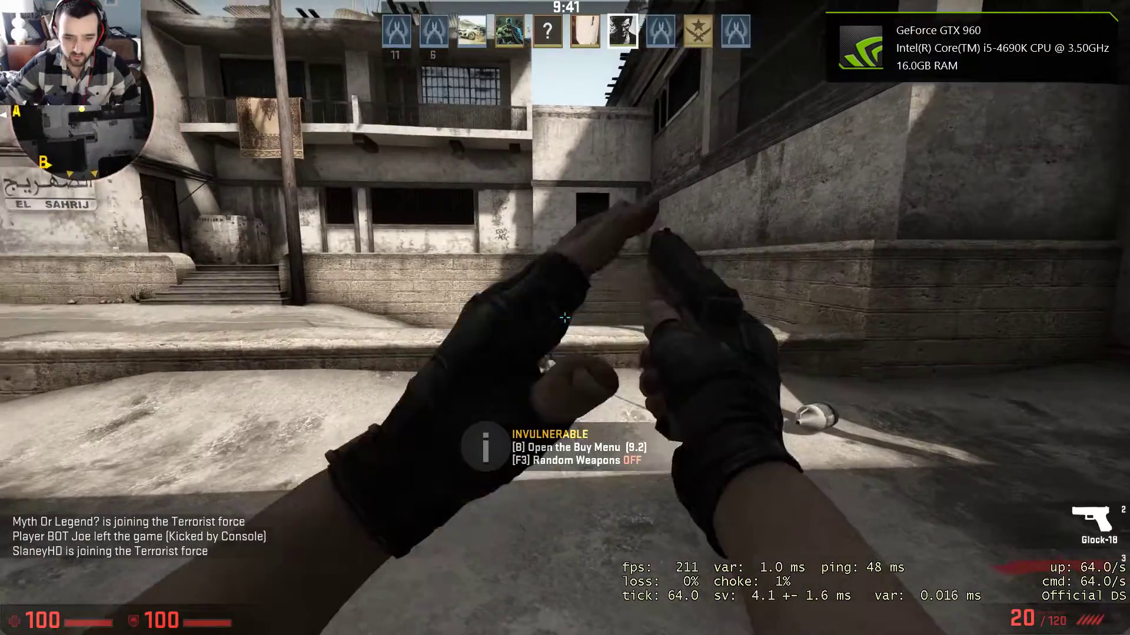
Step: Buy the AK-47 from the rifles category of the buy menu
key(b)
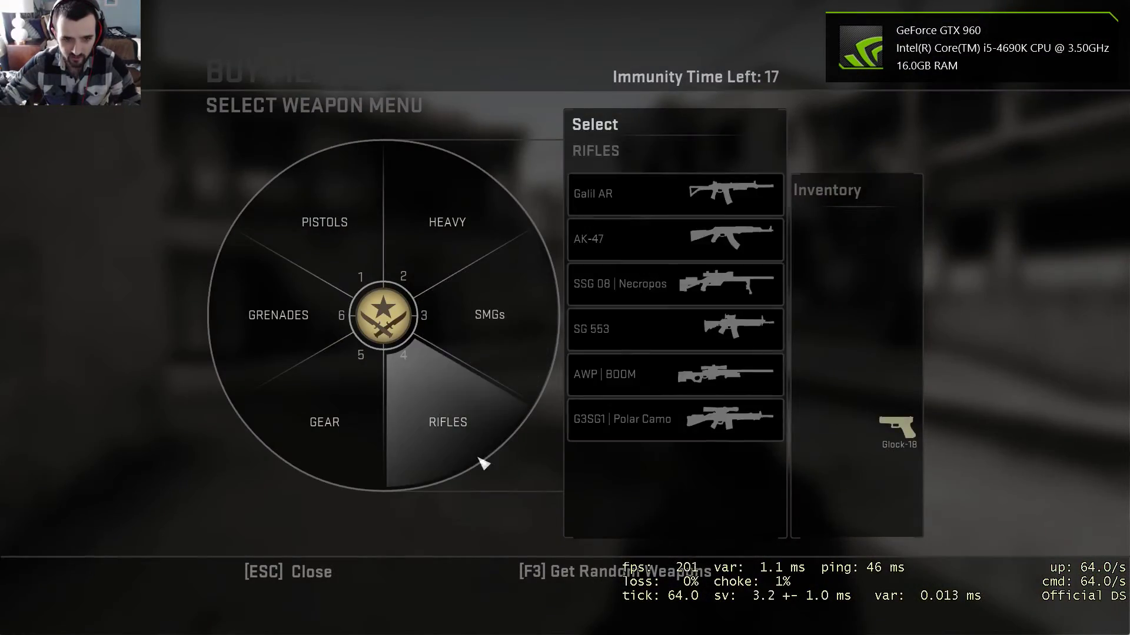
click(475, 456)
click(502, 305)
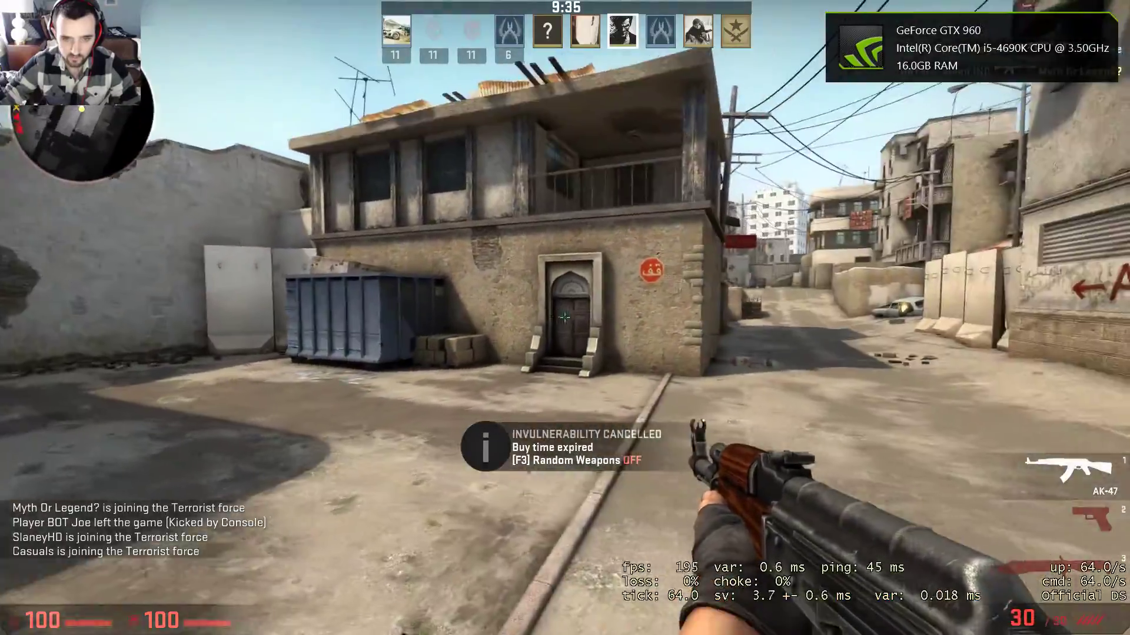
Step: Switch from the AK-47 to the Bowie Knife and inspect the knife
key(f)
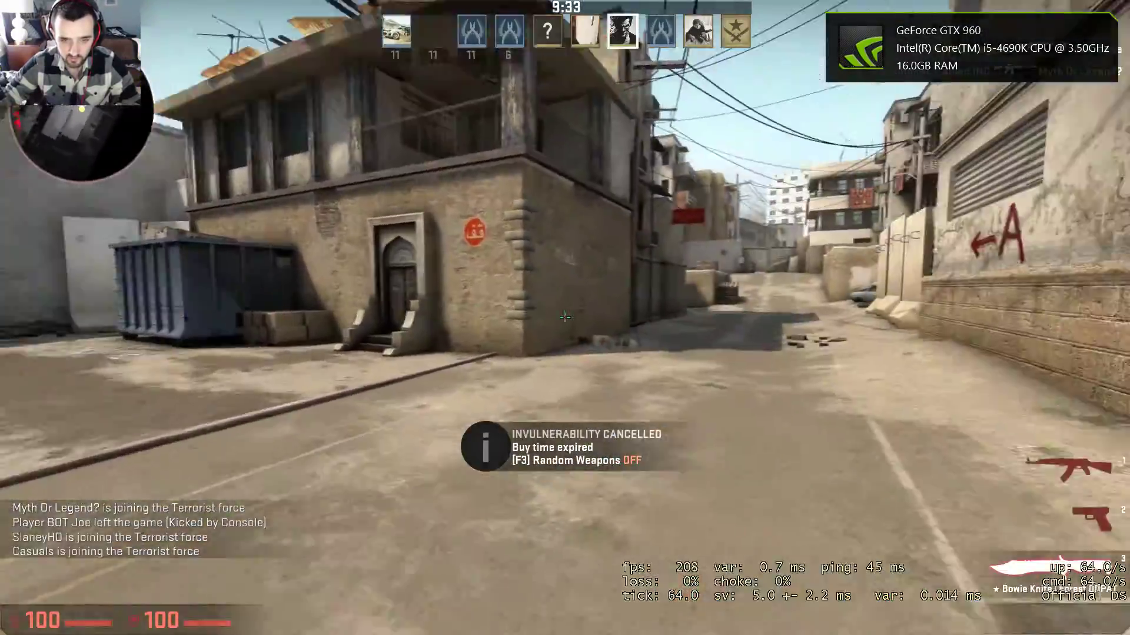
key(3)
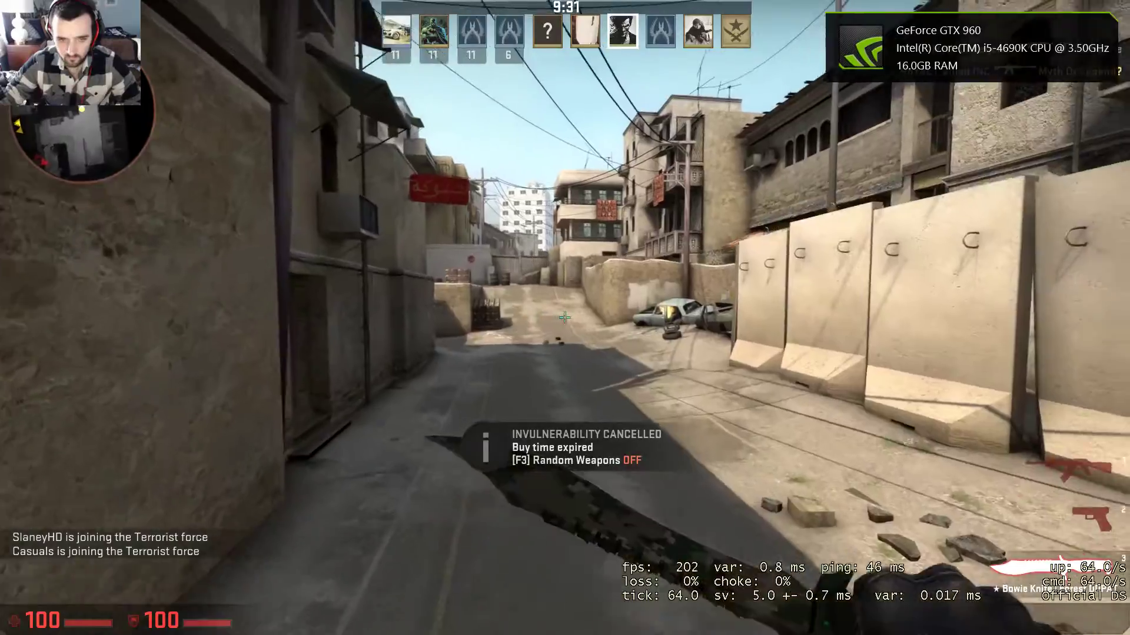
key(f)
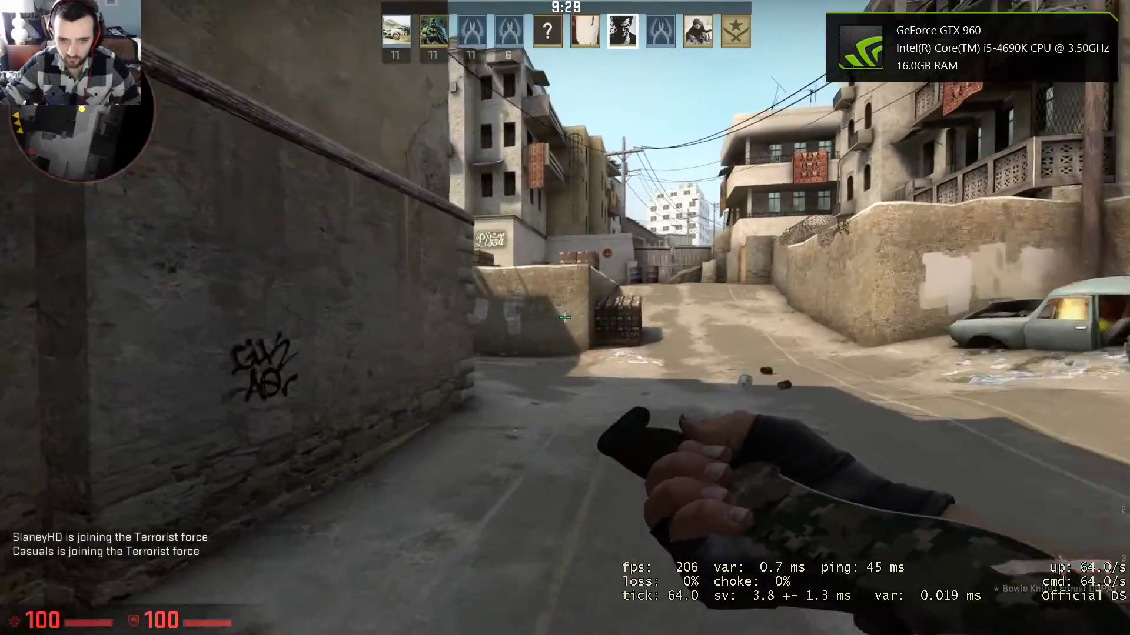